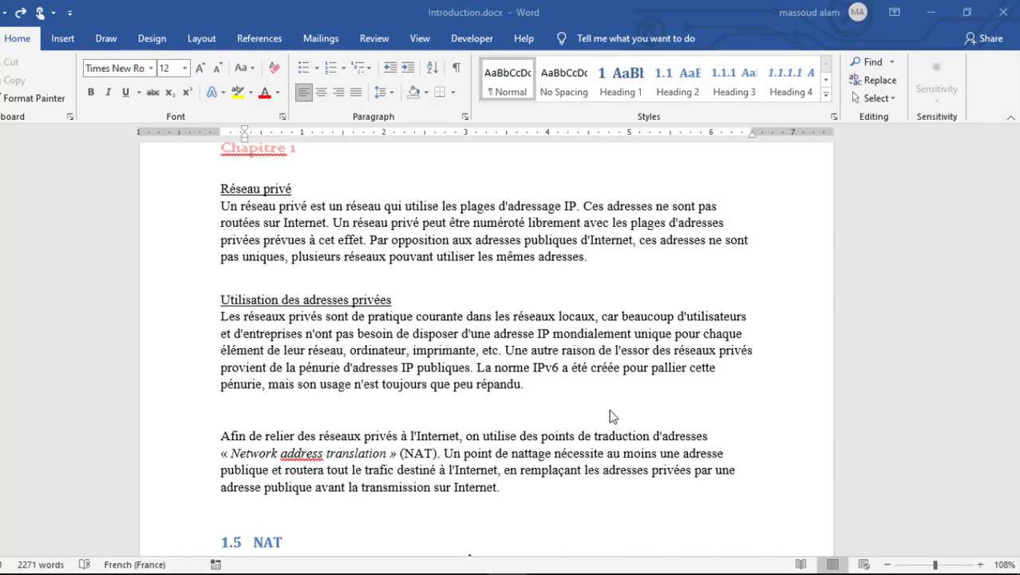
Step: Try an outside border on the 'Utilisation des adresses privées' paragraph, undo it, and reopen the Borders list for 'Afin de relier'
double_click(459, 357)
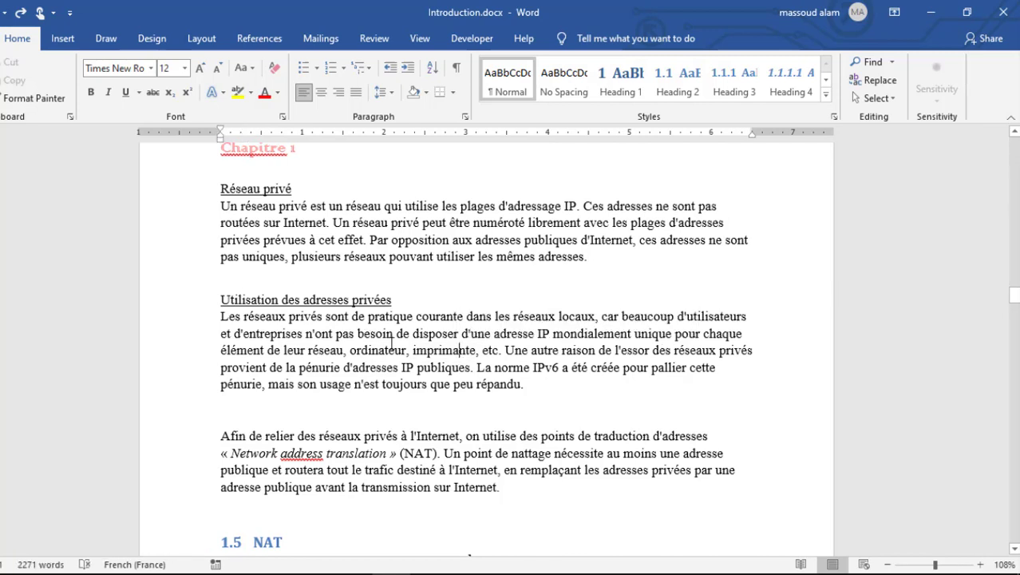
left_click(389, 349)
left_click(453, 93)
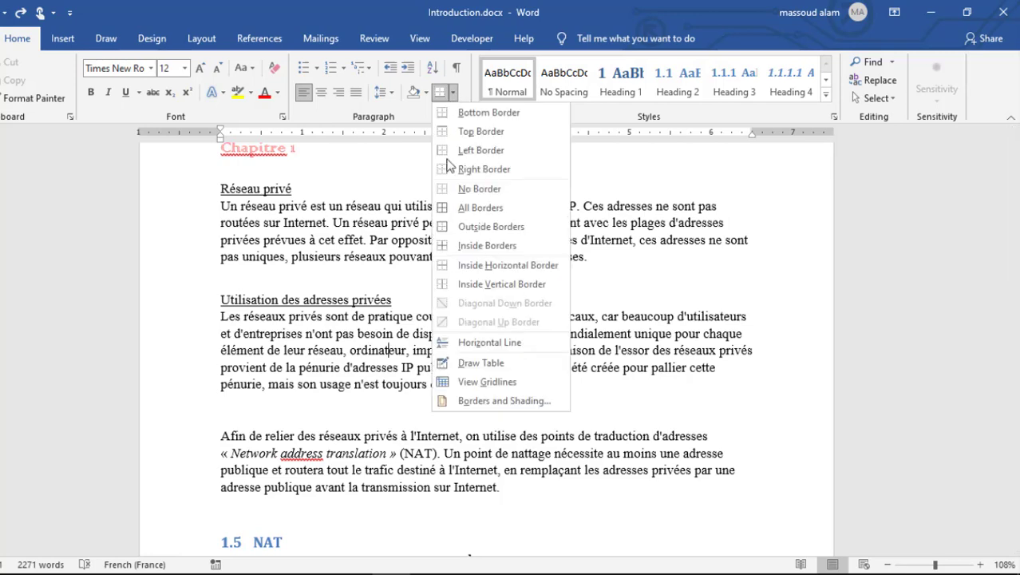
left_click(450, 232)
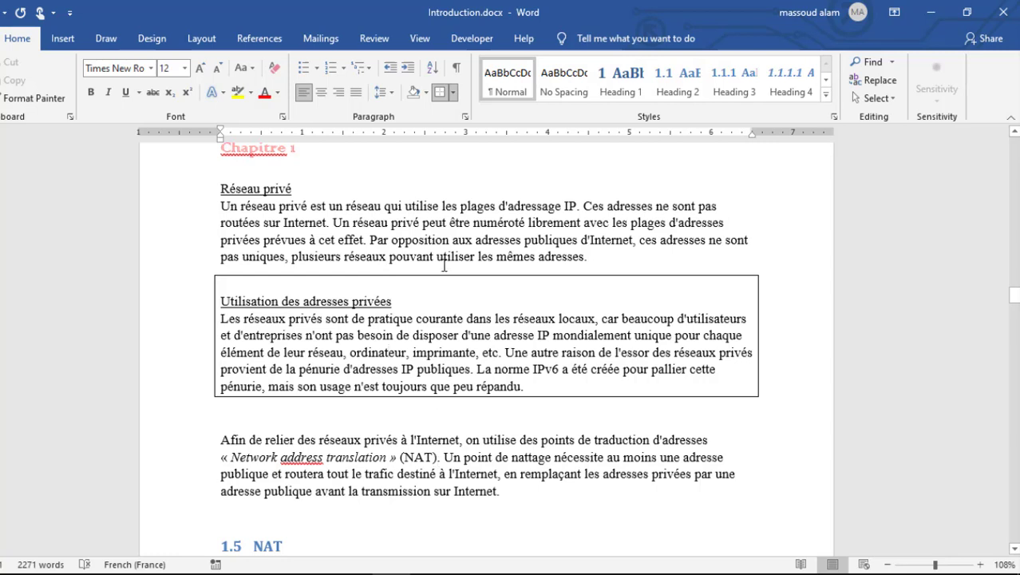
key("ctrl+z")
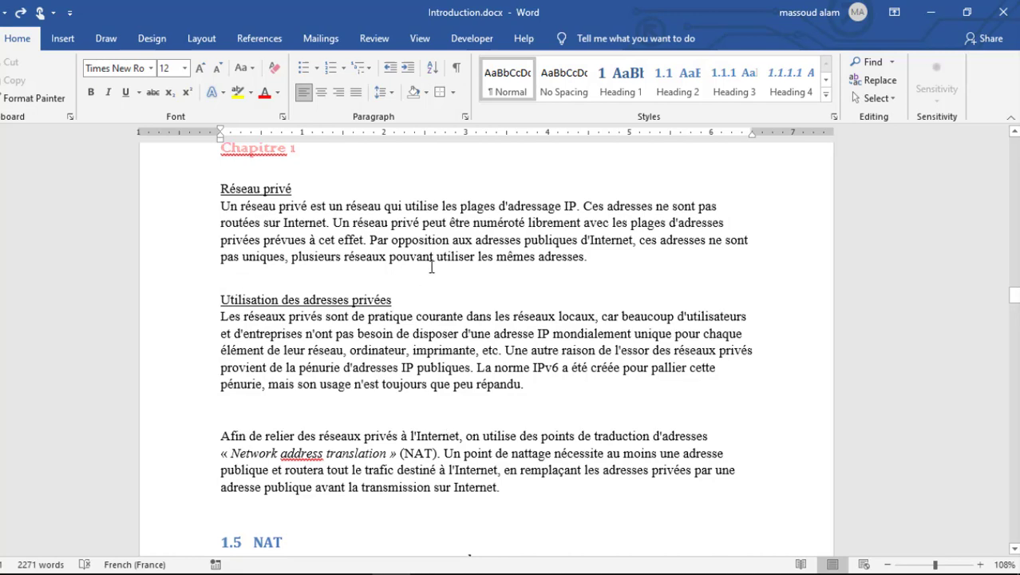
left_click(454, 93)
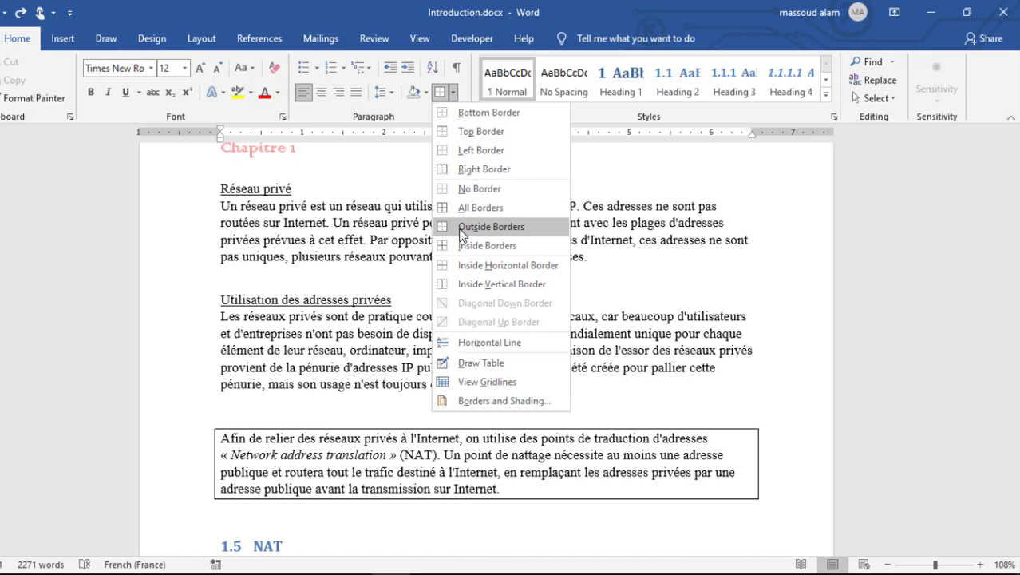
Step: Set a Shadow paragraph border with a thick solid line, Blue Accent 1 Lighter 40%, 2¼ pt width
left_click(483, 403)
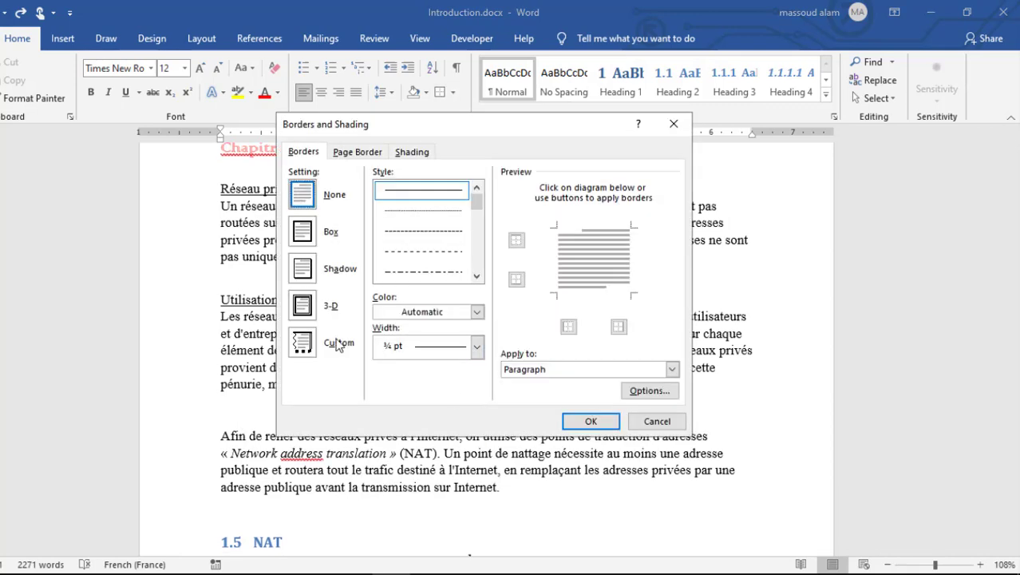
left_click(303, 271)
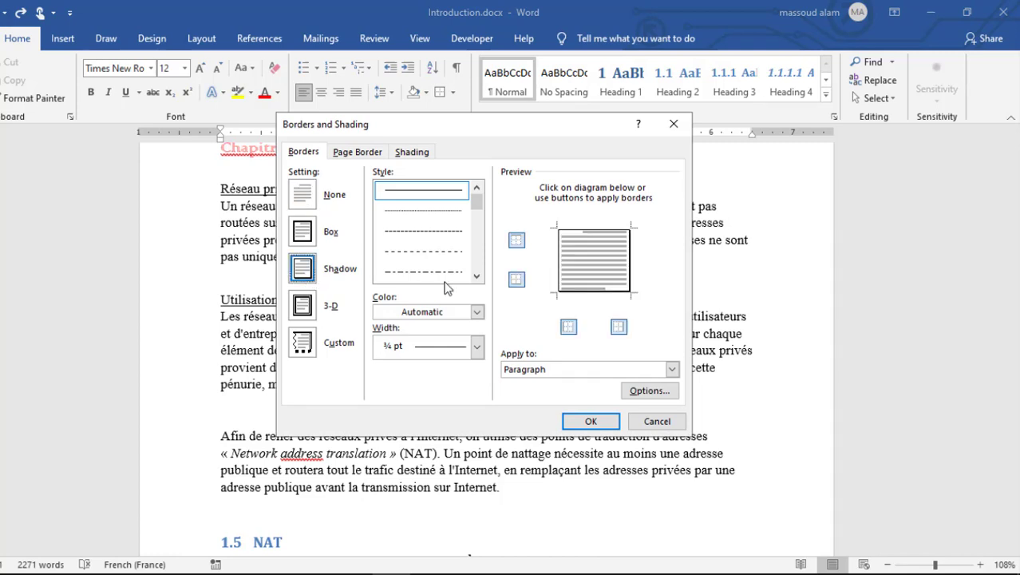
mouse_move(476, 197)
left_mouse_down()
mouse_move(482, 227)
mouse_move(479, 219)
left_mouse_up()
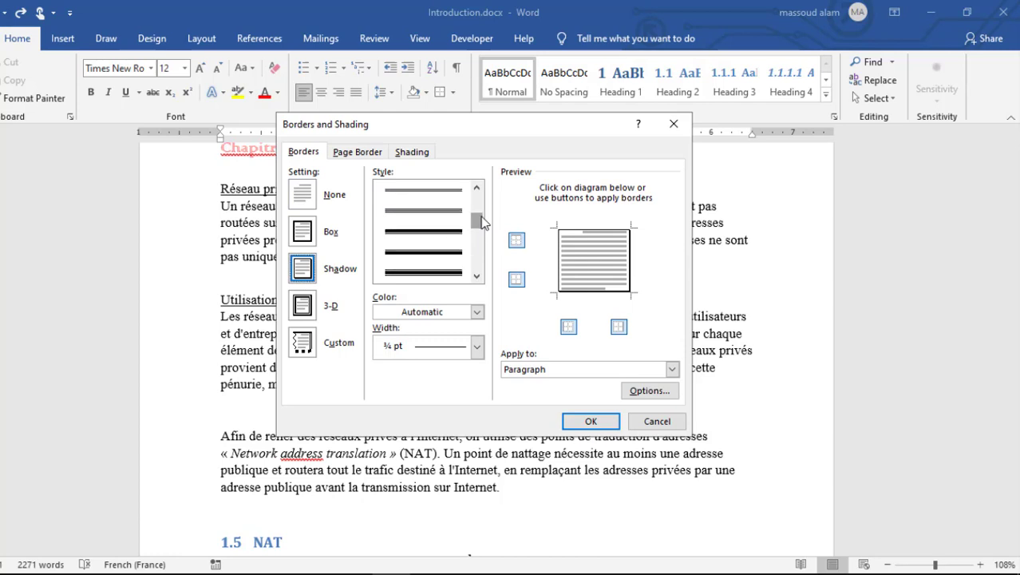
left_click(452, 257)
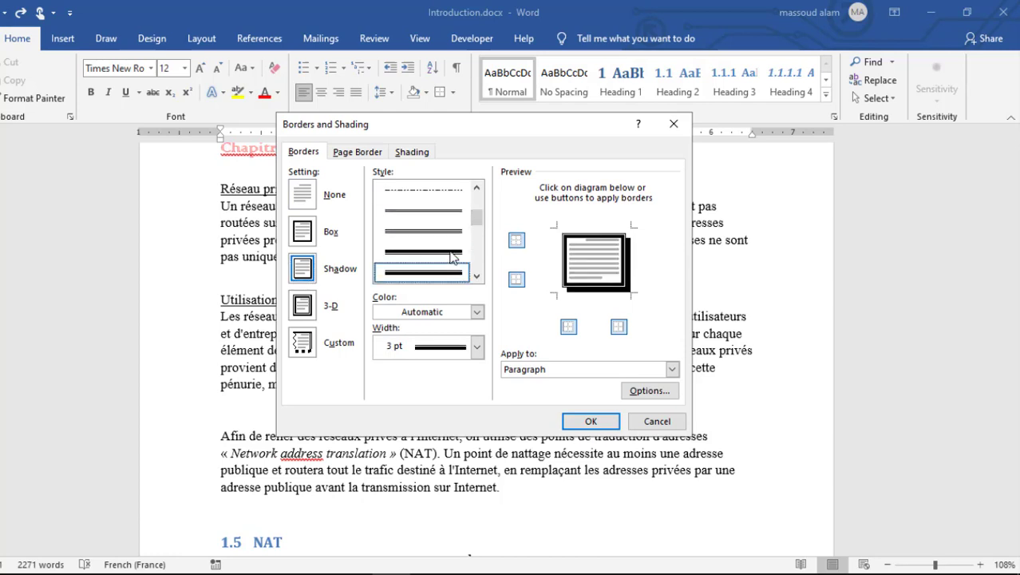
left_click(477, 312)
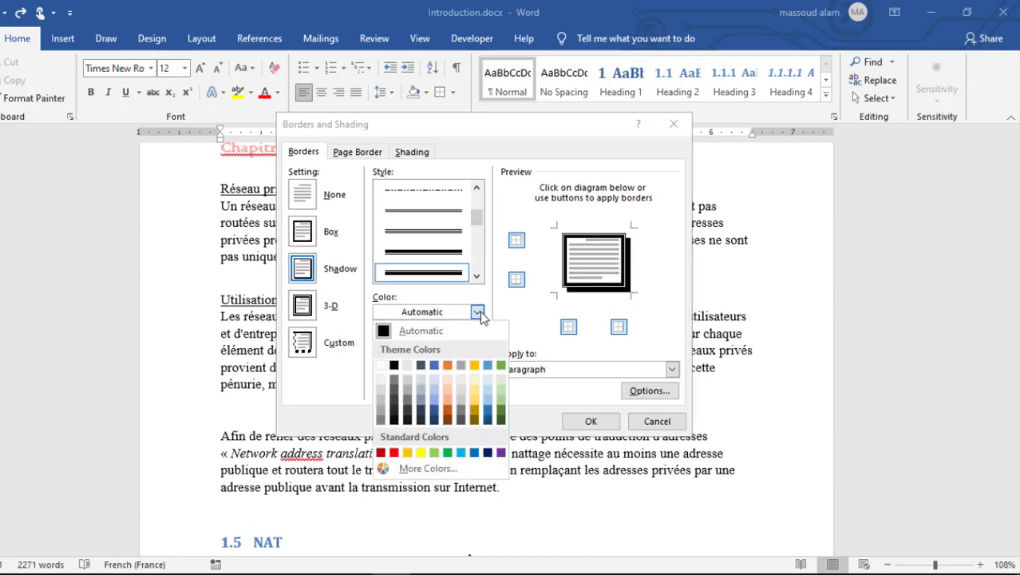
left_click(432, 399)
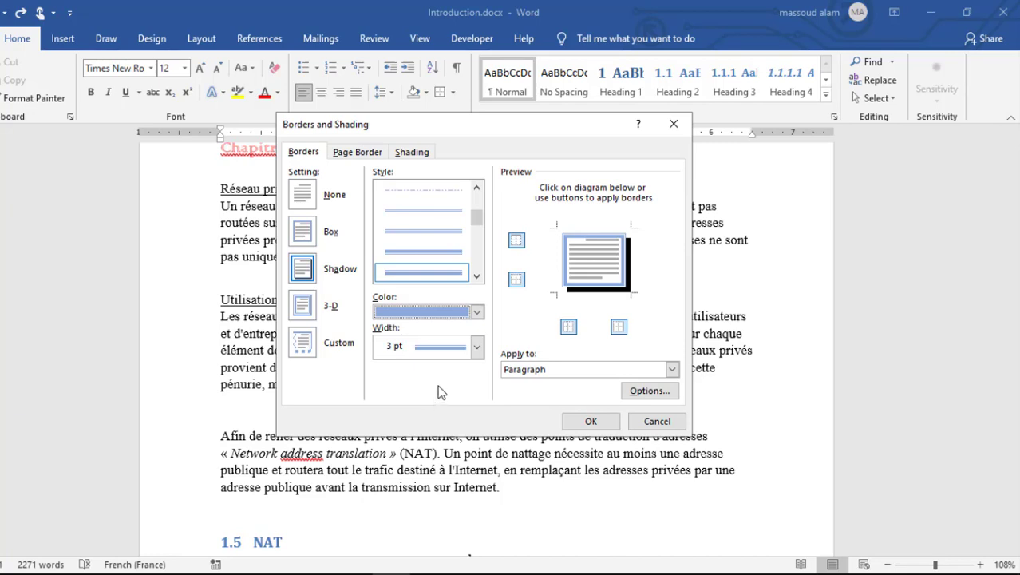
left_click(477, 345)
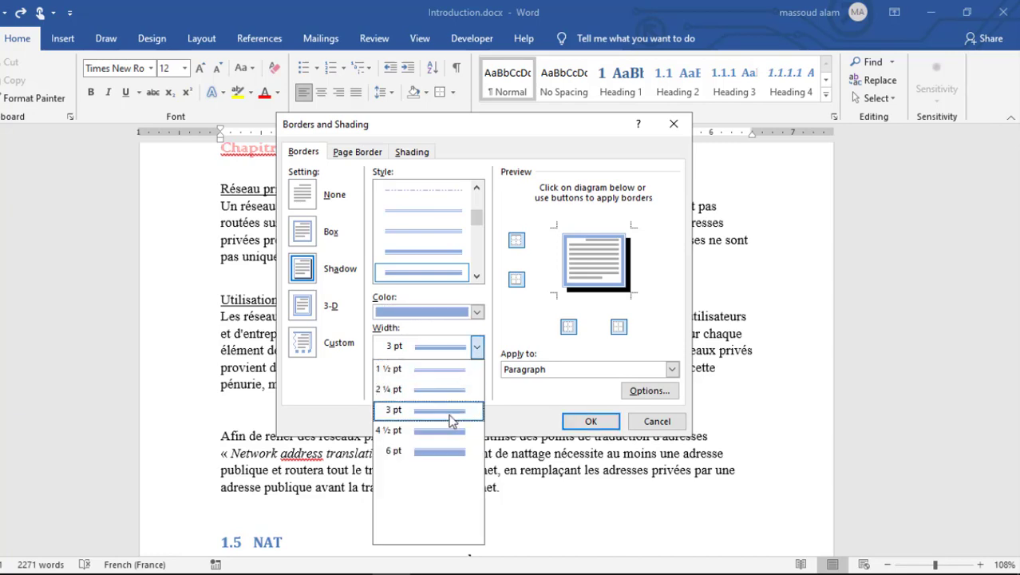
left_click(452, 390)
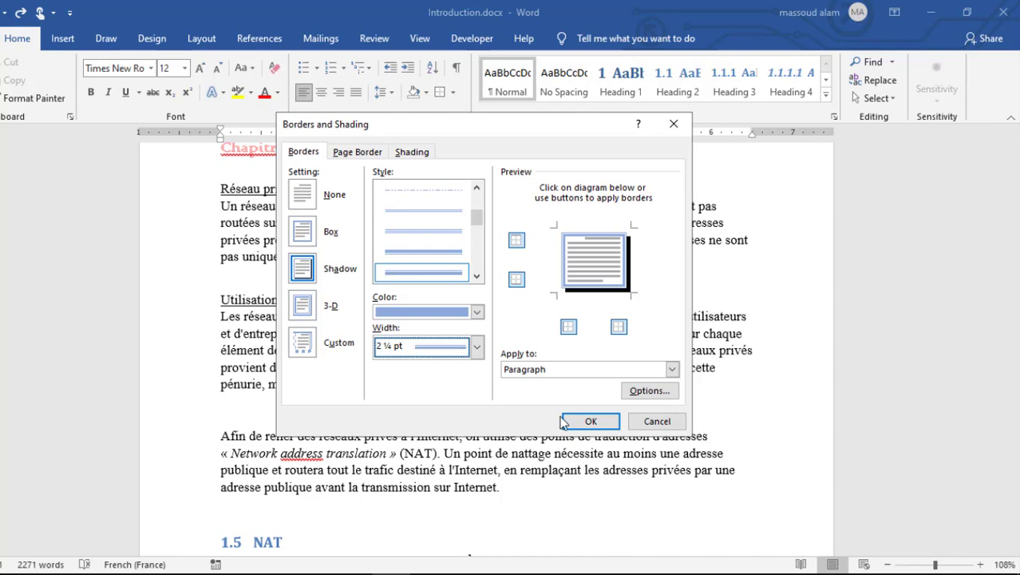
Step: Give the paragraph a light green shading fill and apply the border and shading
left_click(423, 155)
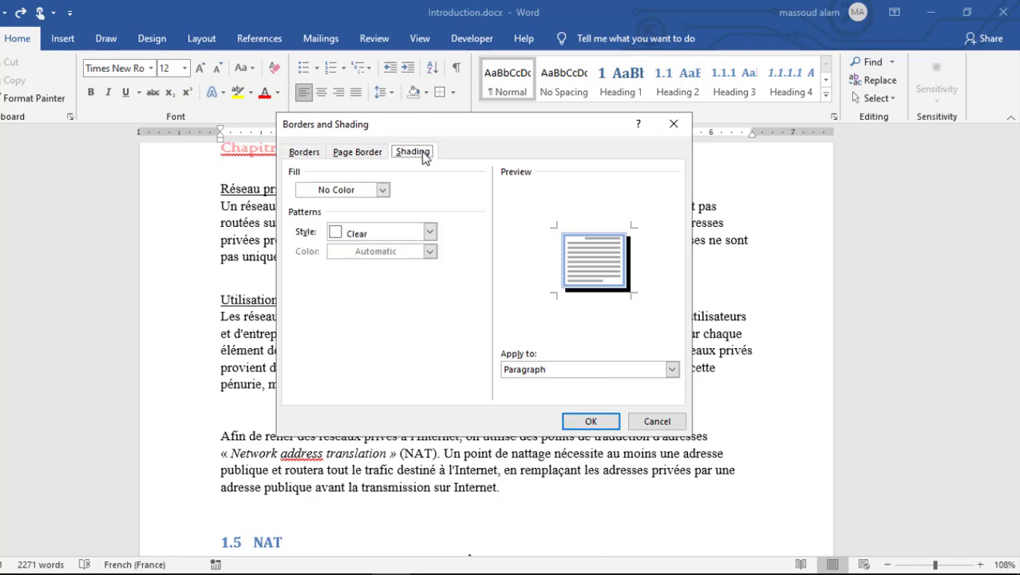
left_click(384, 190)
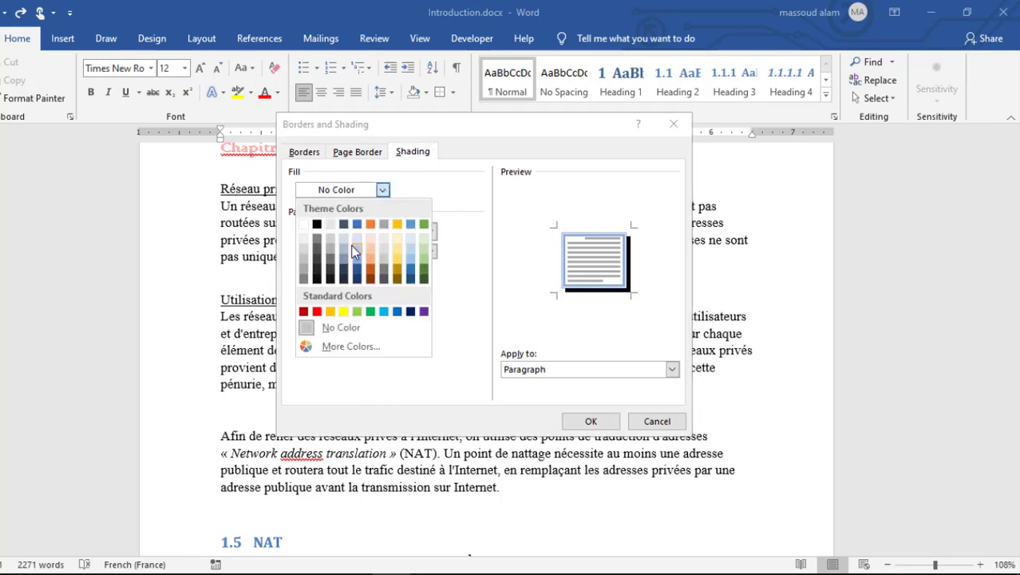
left_click(423, 259)
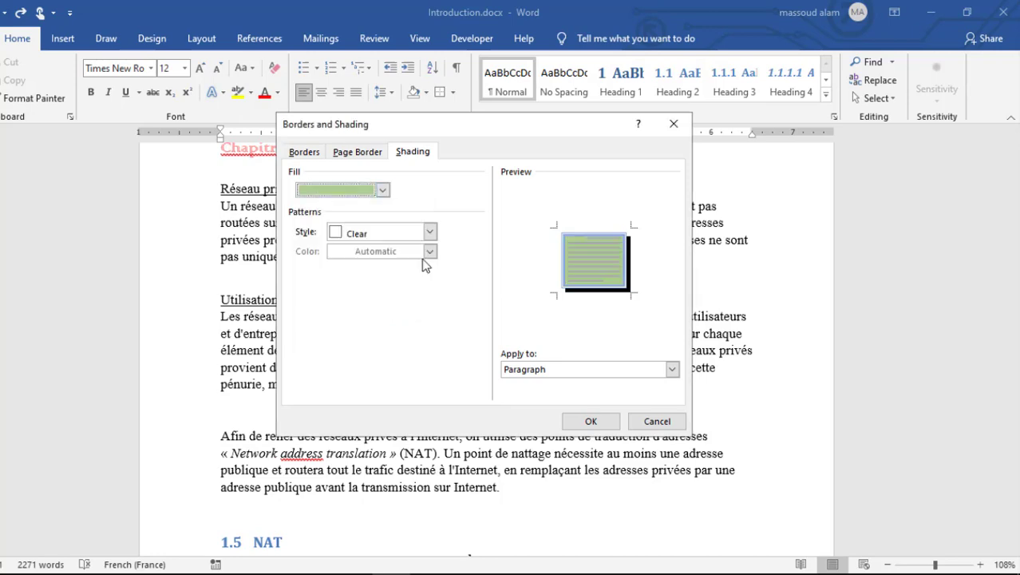
left_click(591, 420)
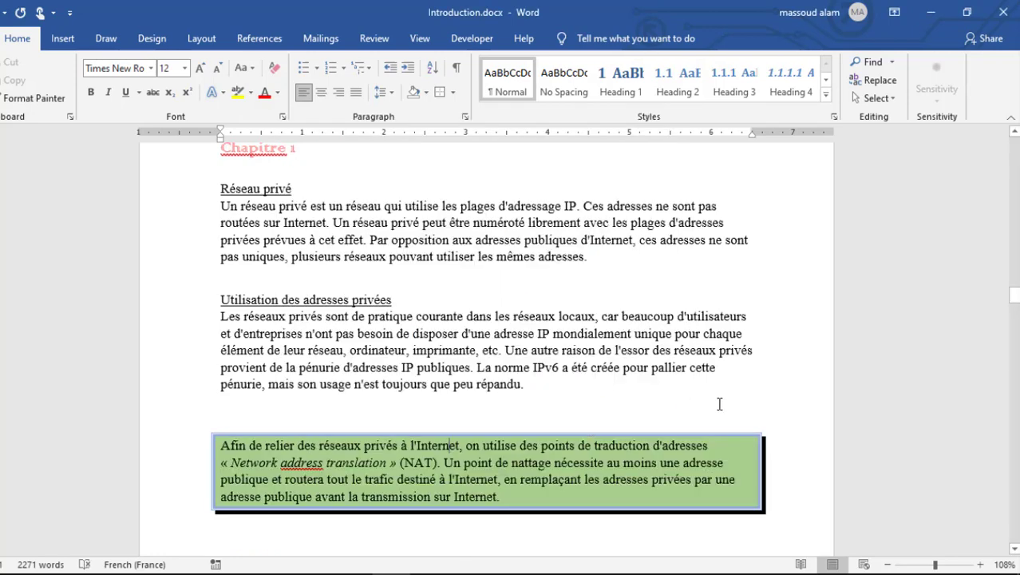
scroll(719, 404, "down", 1)
scroll(718, 404, "down", 2)
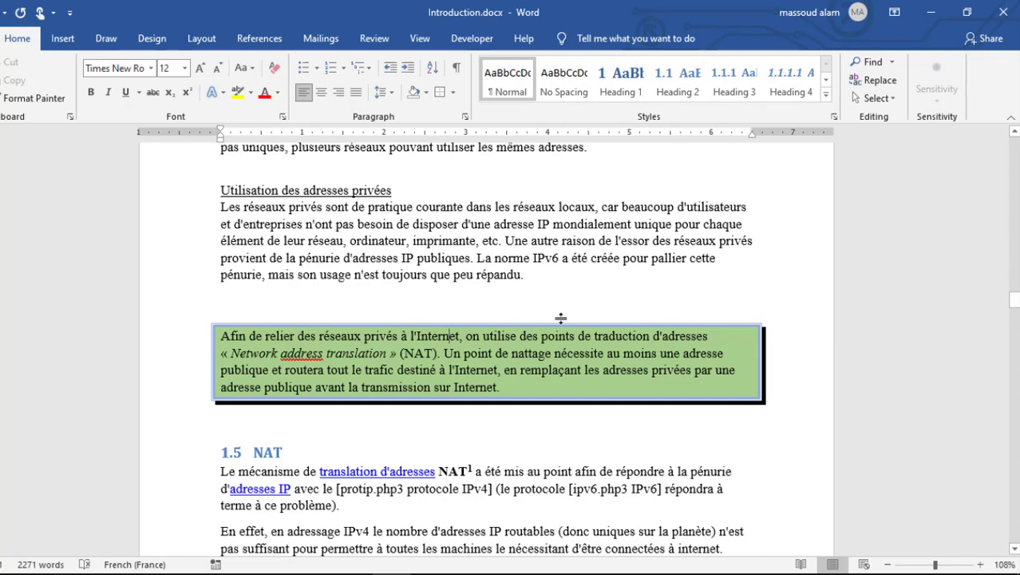
left_click(150, 40)
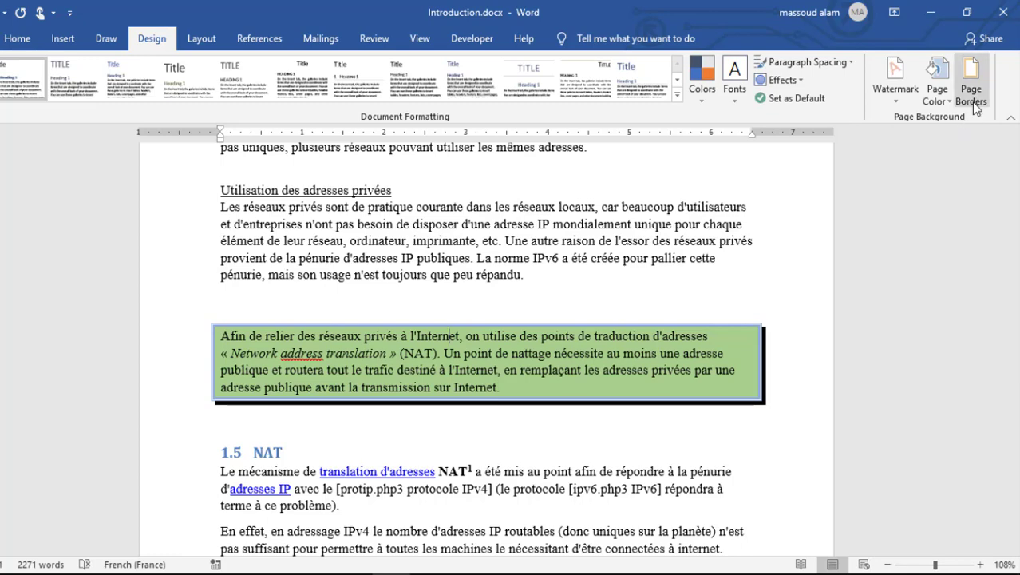
left_click(975, 108)
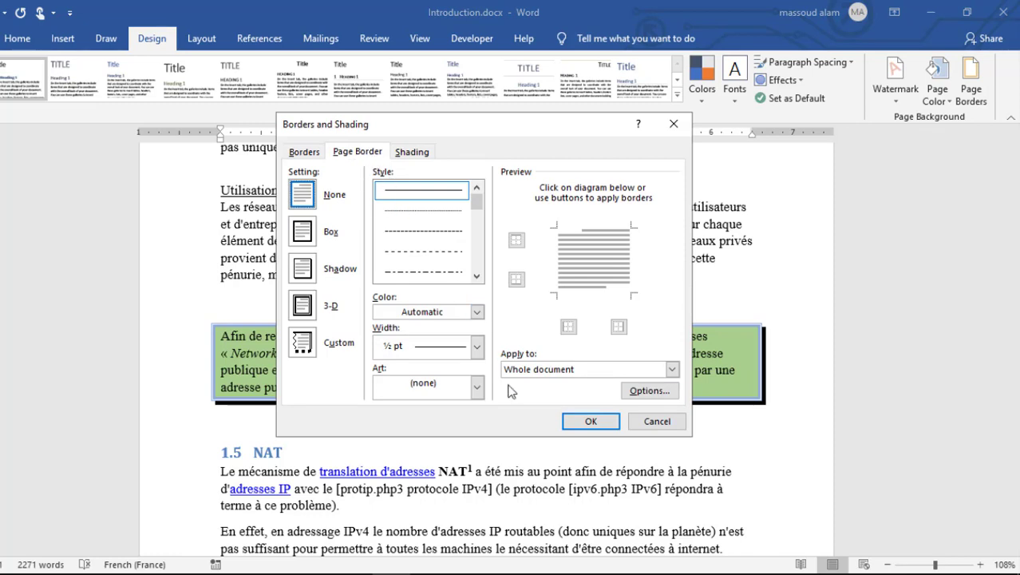
left_click(654, 426)
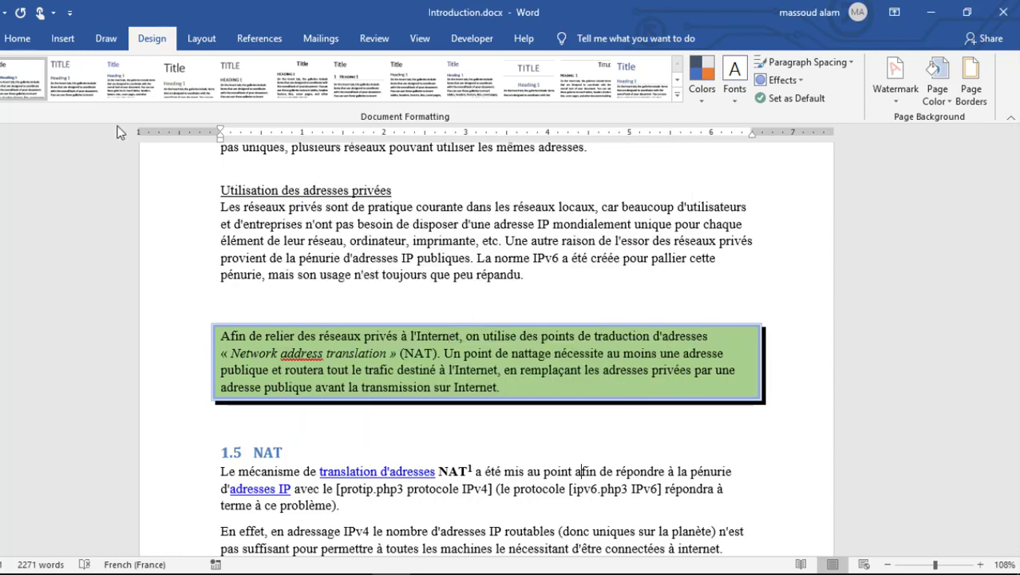
Step: Open the Page Border settings in Borders and Shading from the Home tab
left_click(16, 40)
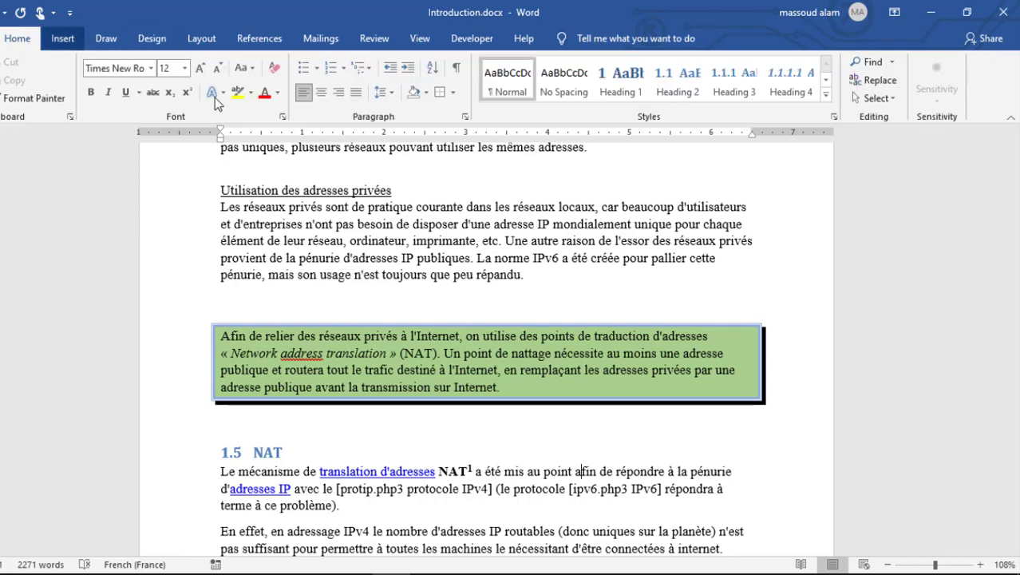
left_click(452, 95)
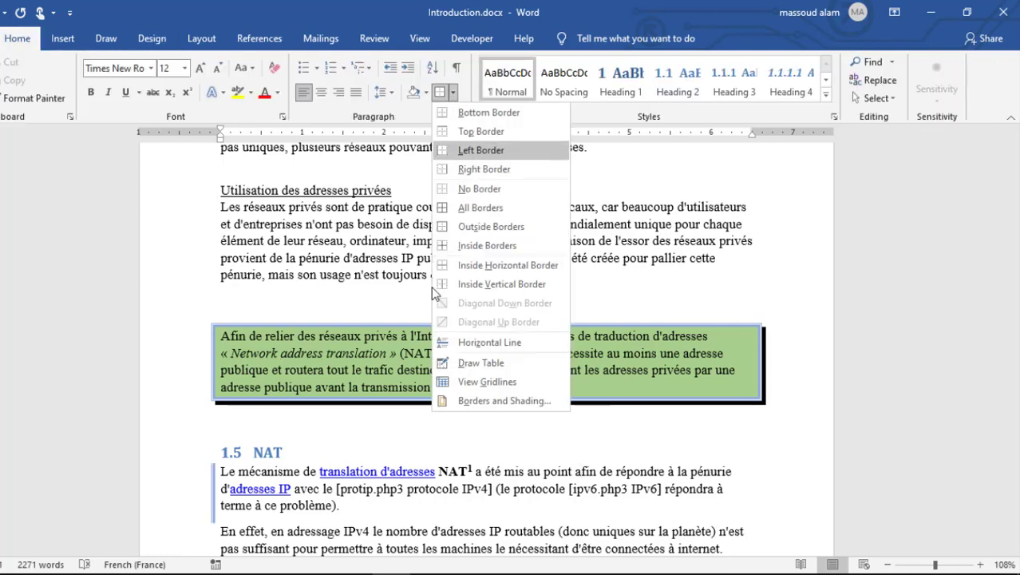
left_click(466, 404)
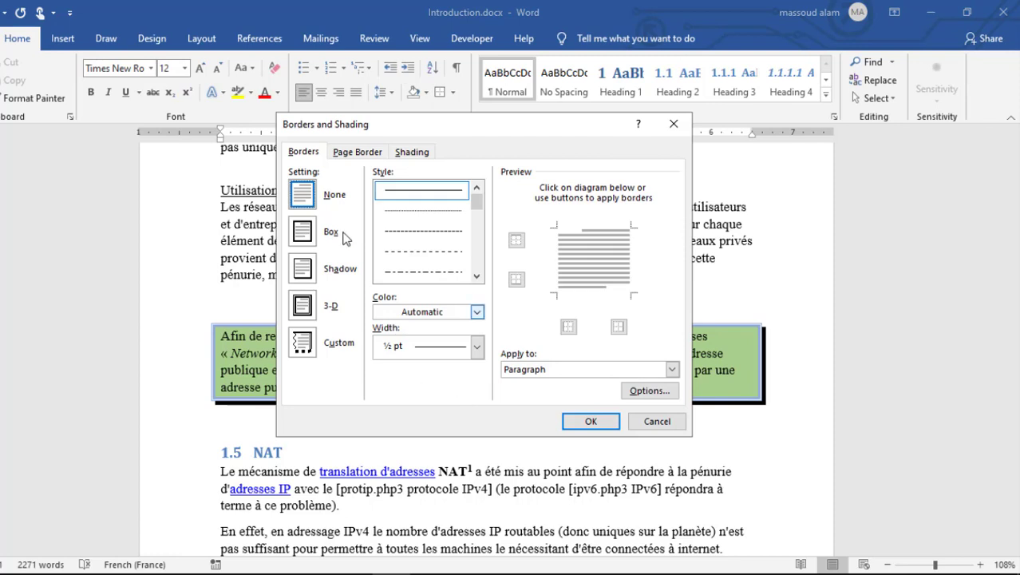
left_click(363, 153)
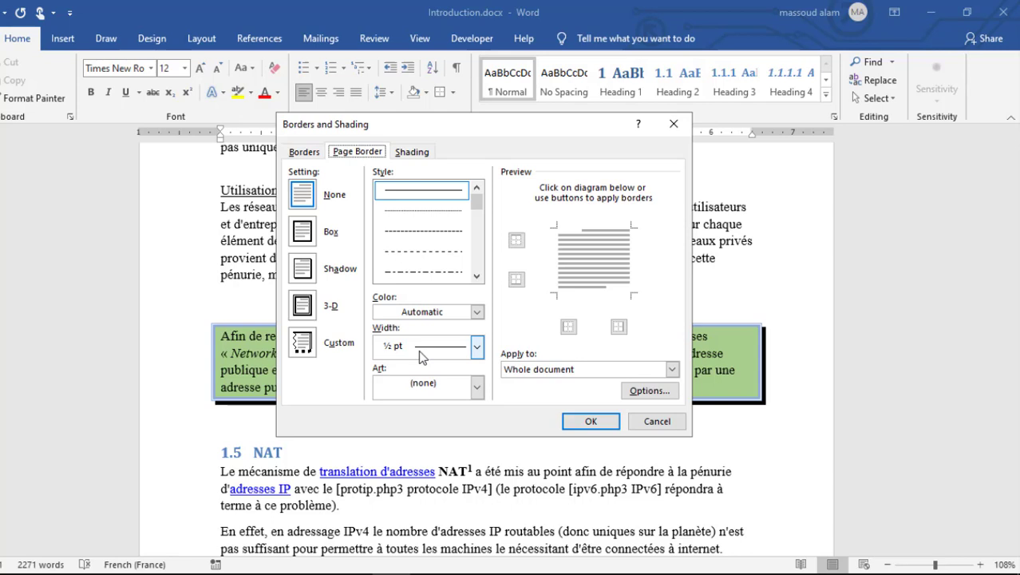
Step: Apply a grey 2¼ pt double-line Shadow page border to the whole document
left_click(303, 269)
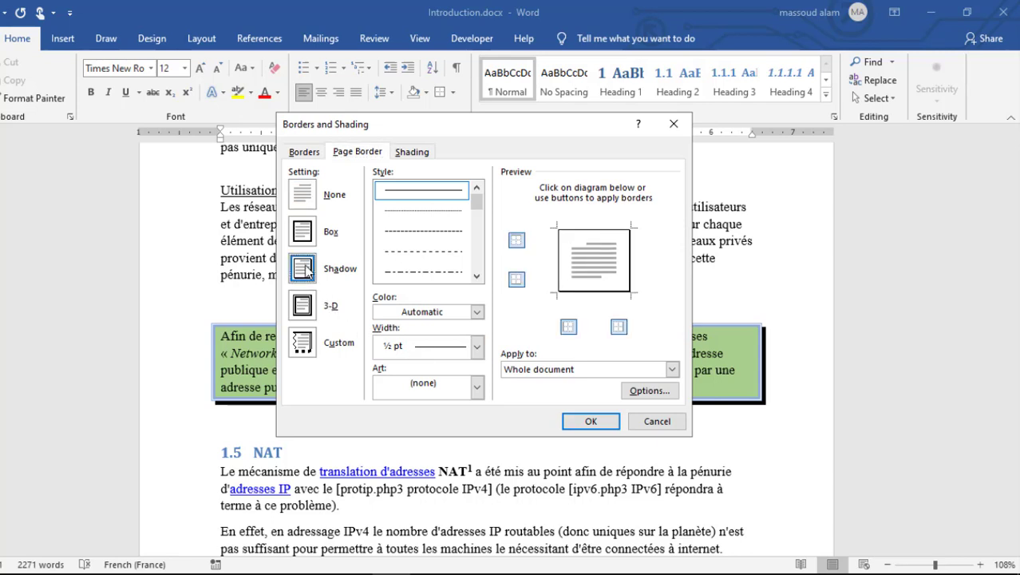
left_click_drag(477, 199, 479, 214)
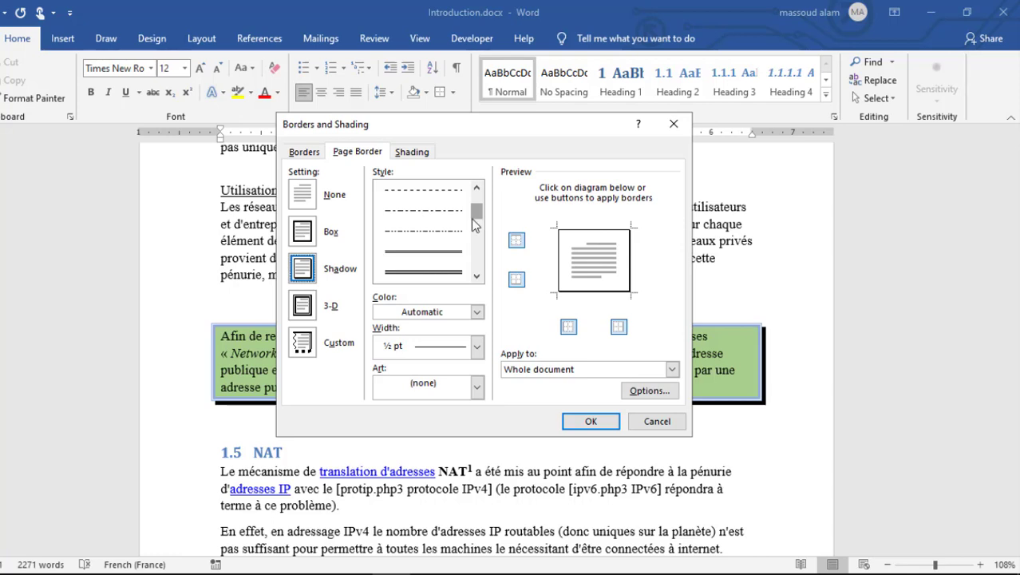
left_click(450, 254)
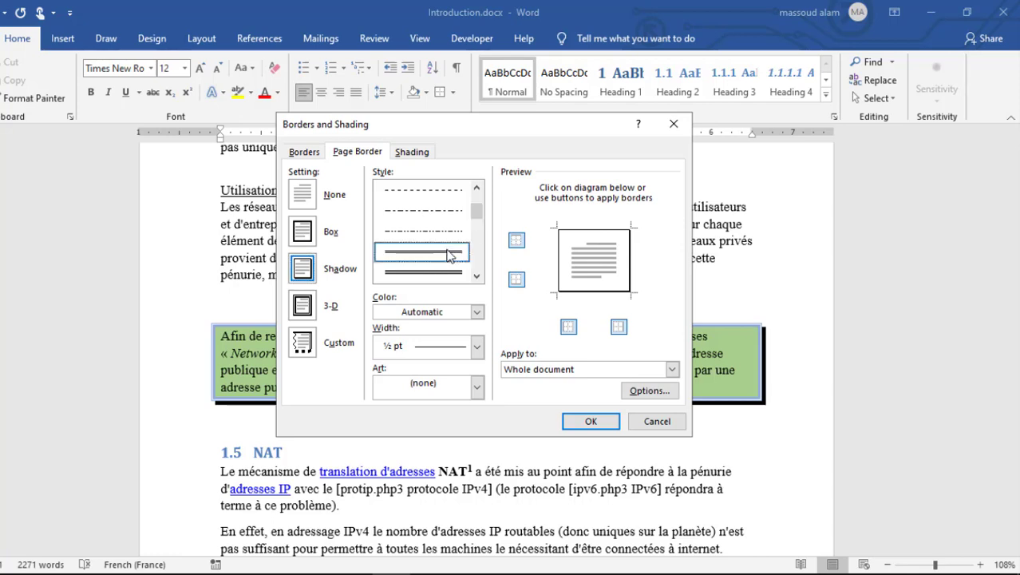
left_click(476, 312)
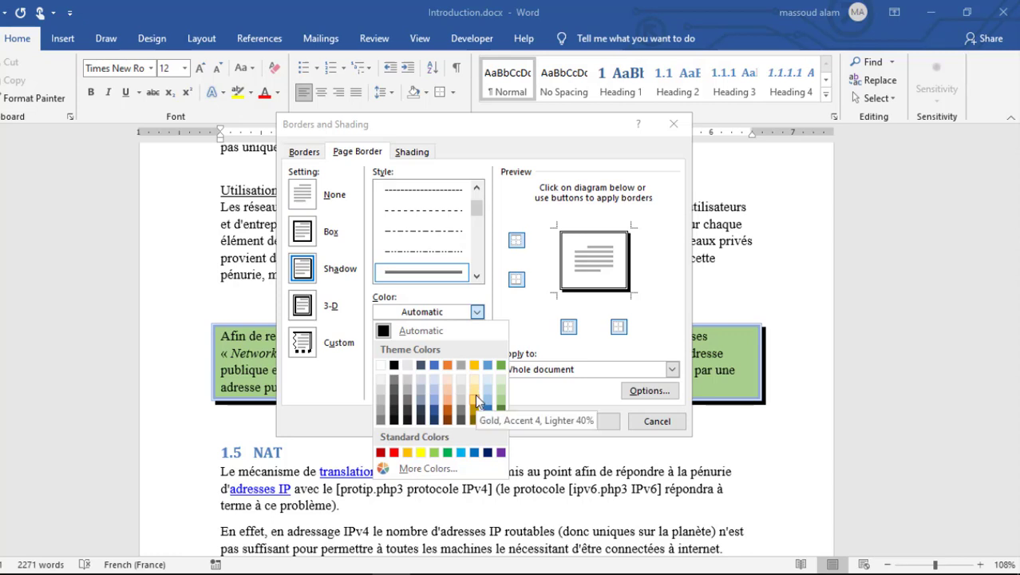
left_click(380, 409)
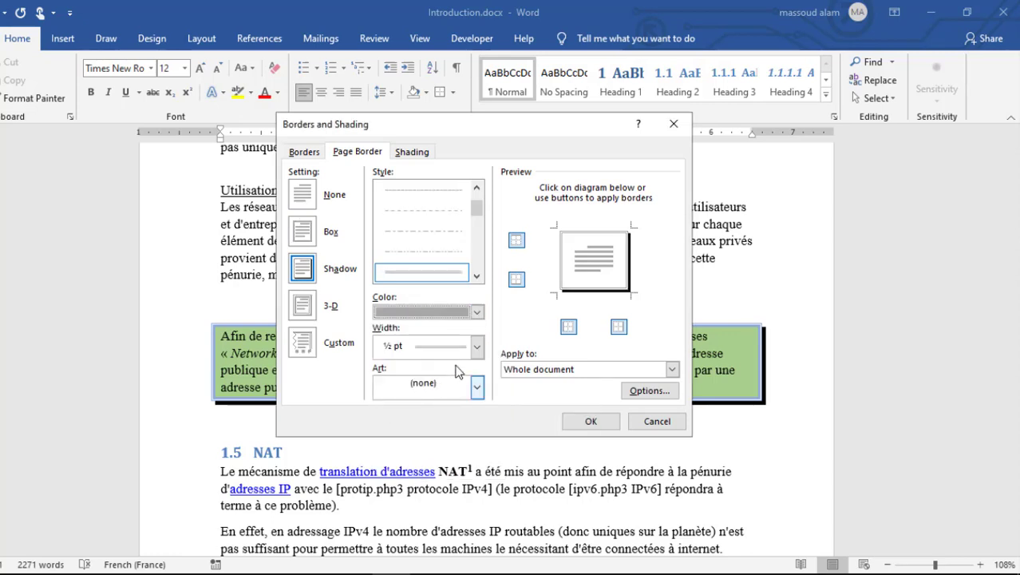
left_click(477, 347)
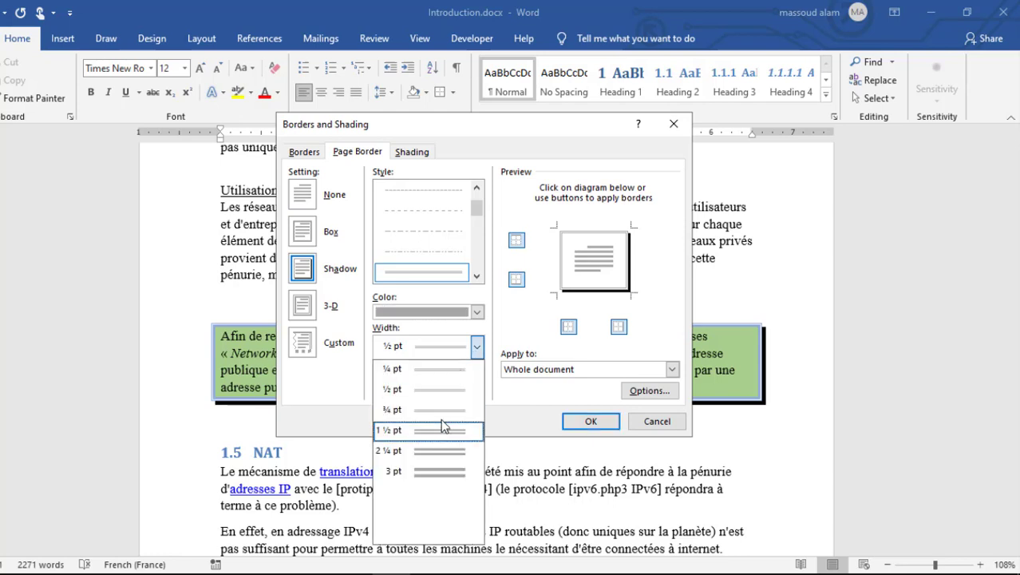
left_click(437, 450)
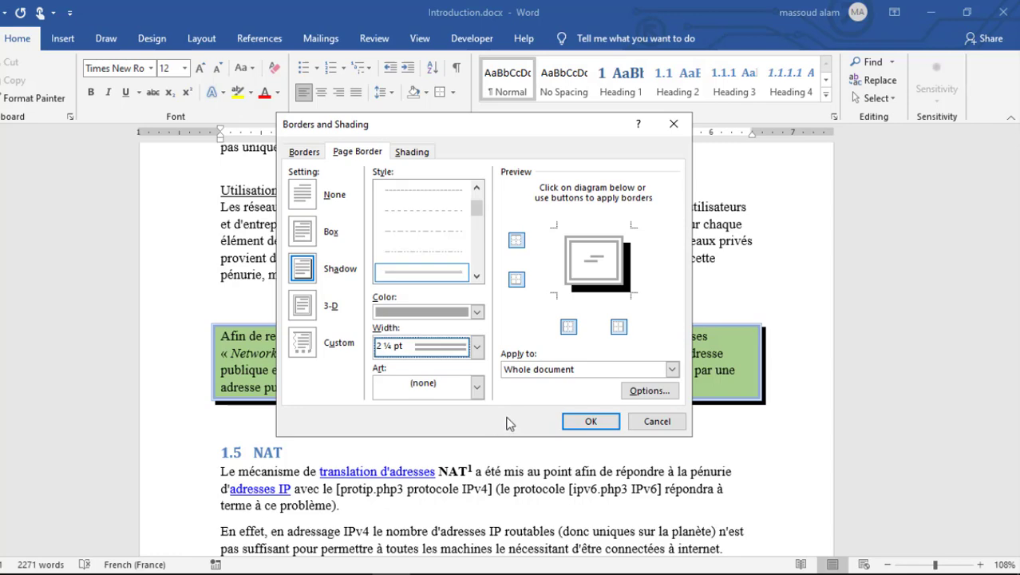
left_click(585, 424)
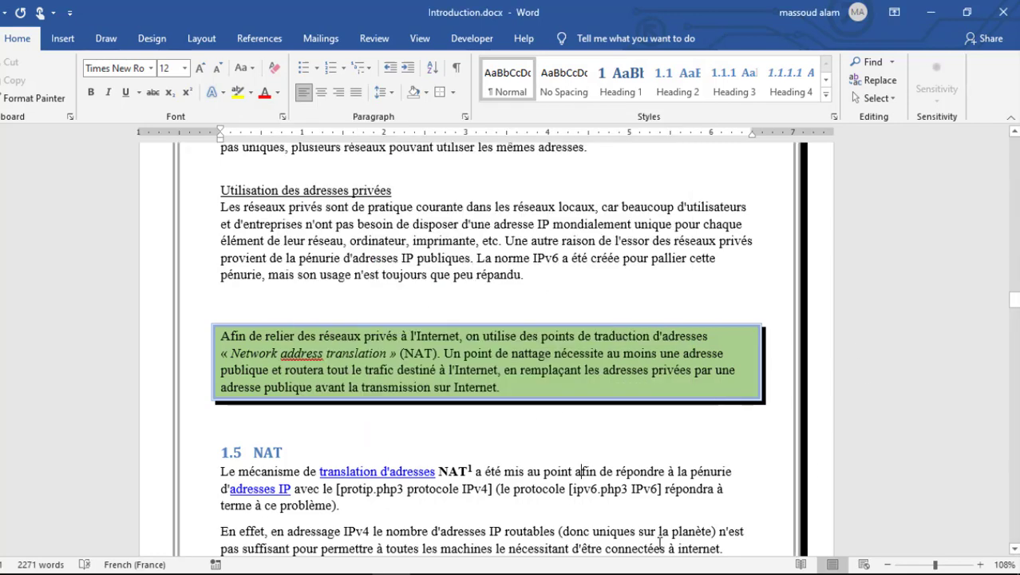
scroll(672, 330, "down", 1)
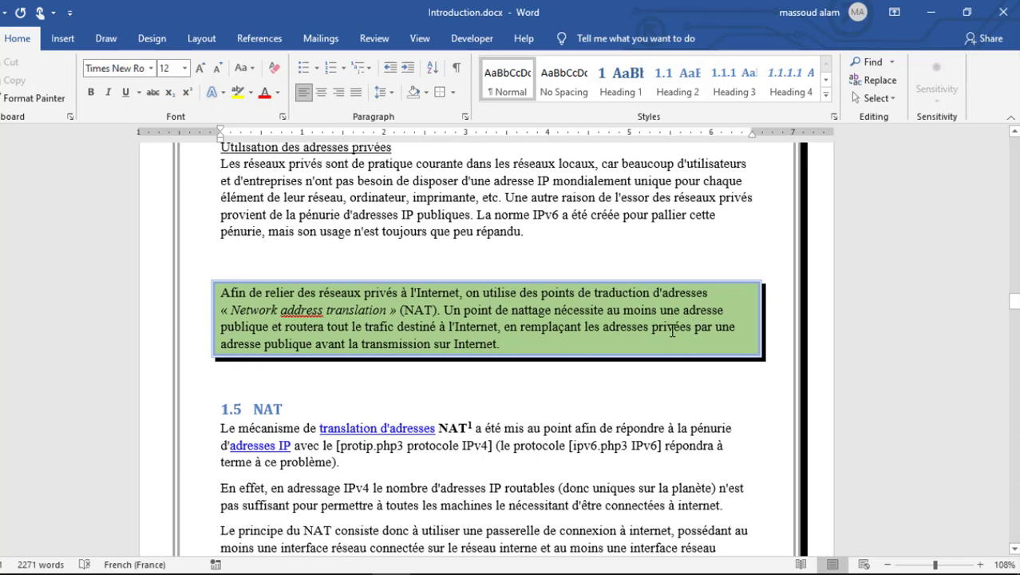
scroll(672, 330, "down", 1)
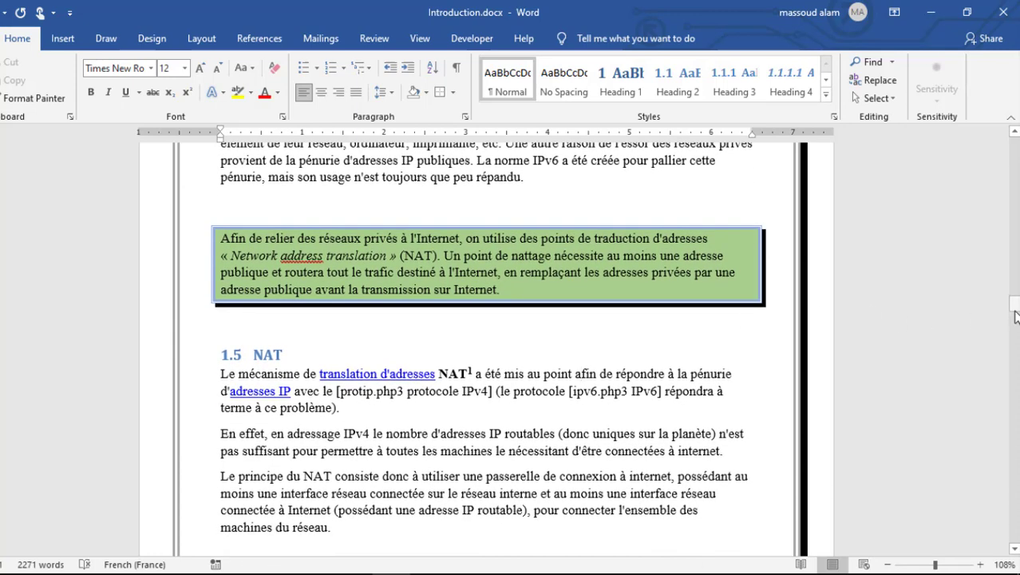
mouse_move(1015, 316)
left_mouse_down()
mouse_move(1016, 359)
mouse_move(1016, 313)
left_mouse_up()
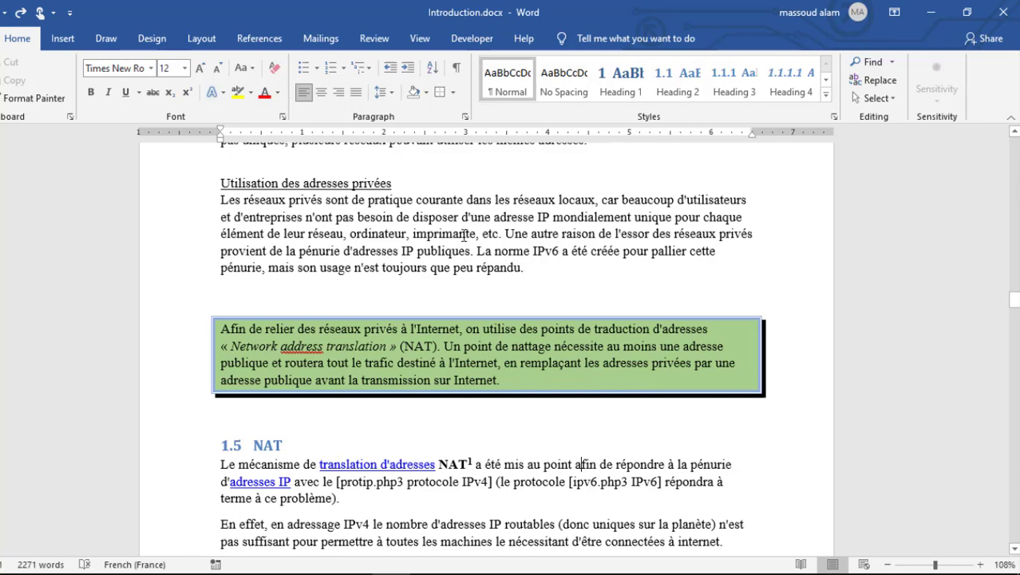
Step: Open the Page Border settings in Borders and Shading again
left_click(452, 91)
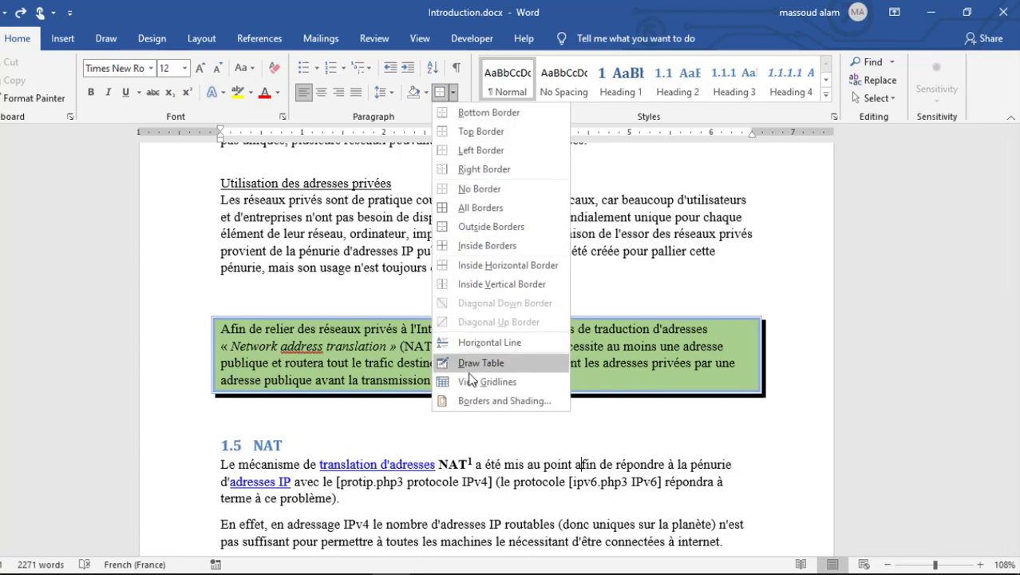
left_click(476, 403)
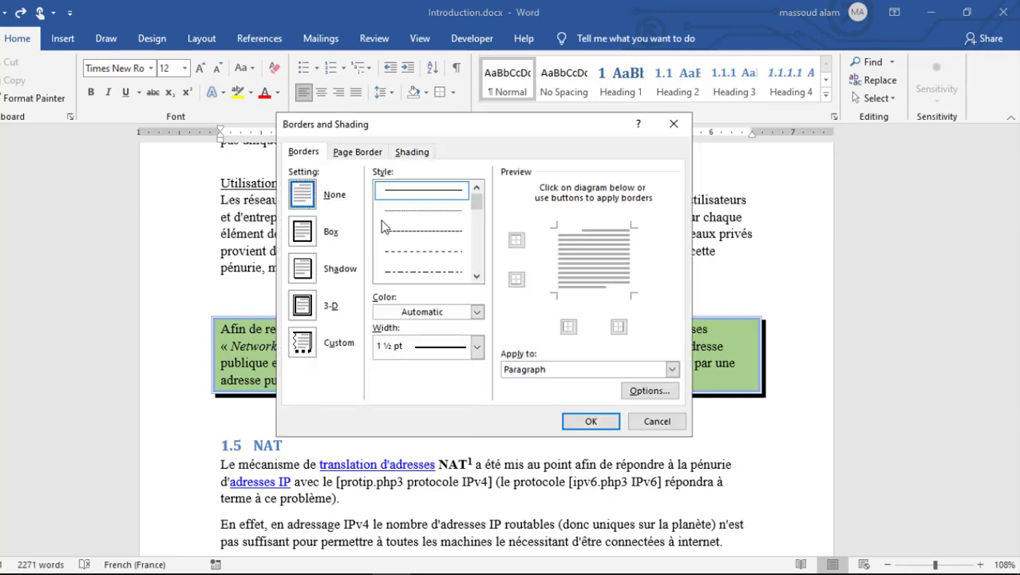
left_click(355, 153)
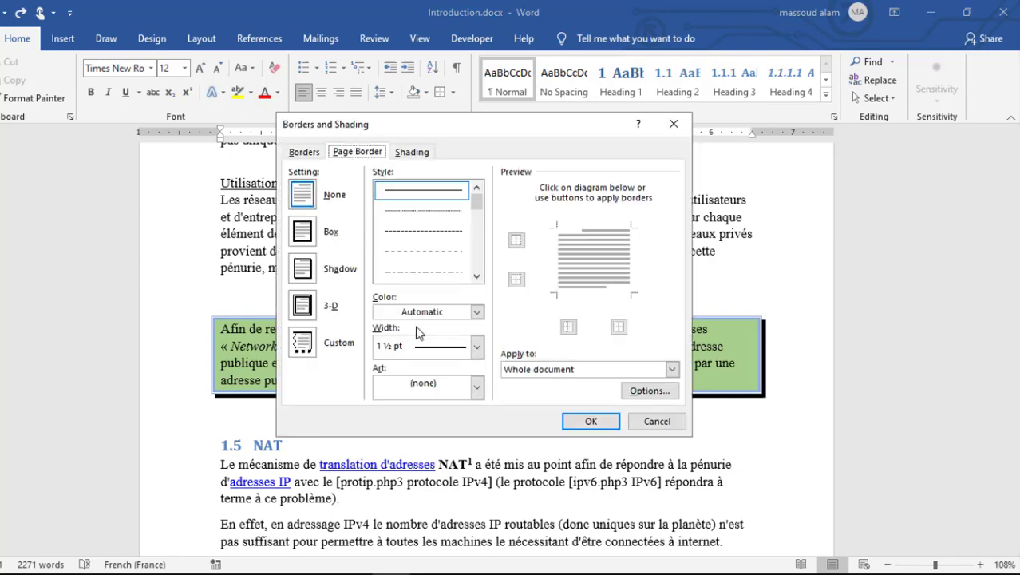
Step: Replace the page border with the green tree Art at 27 pt width
left_click(476, 388)
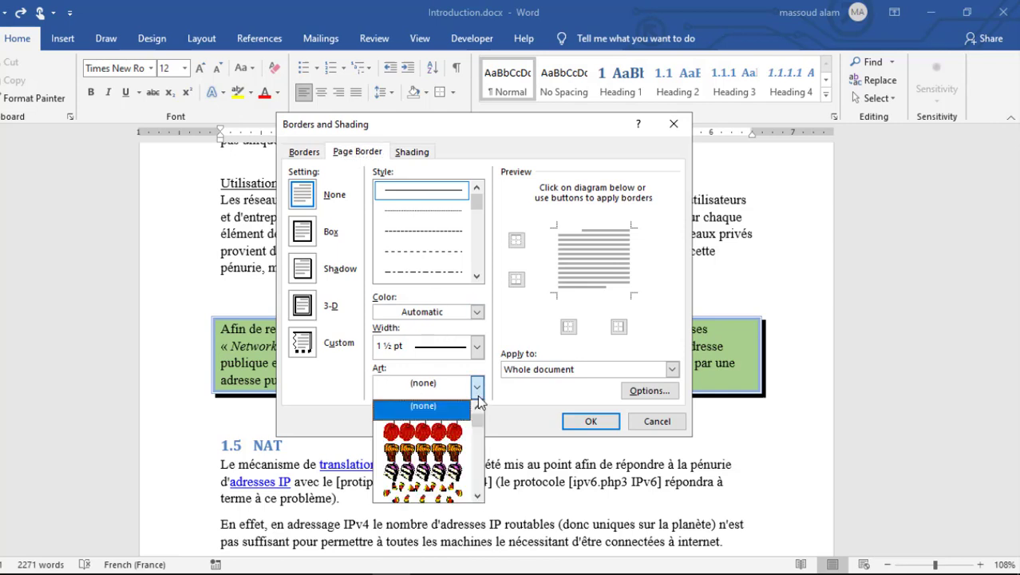
left_click(477, 496)
left_click(477, 496)
left_click(478, 495)
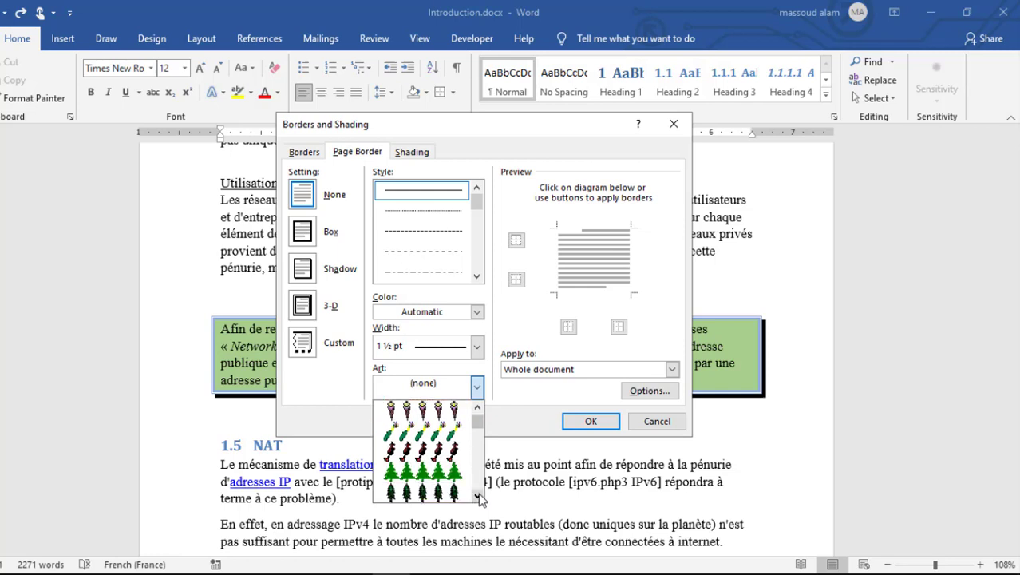
left_click(447, 480)
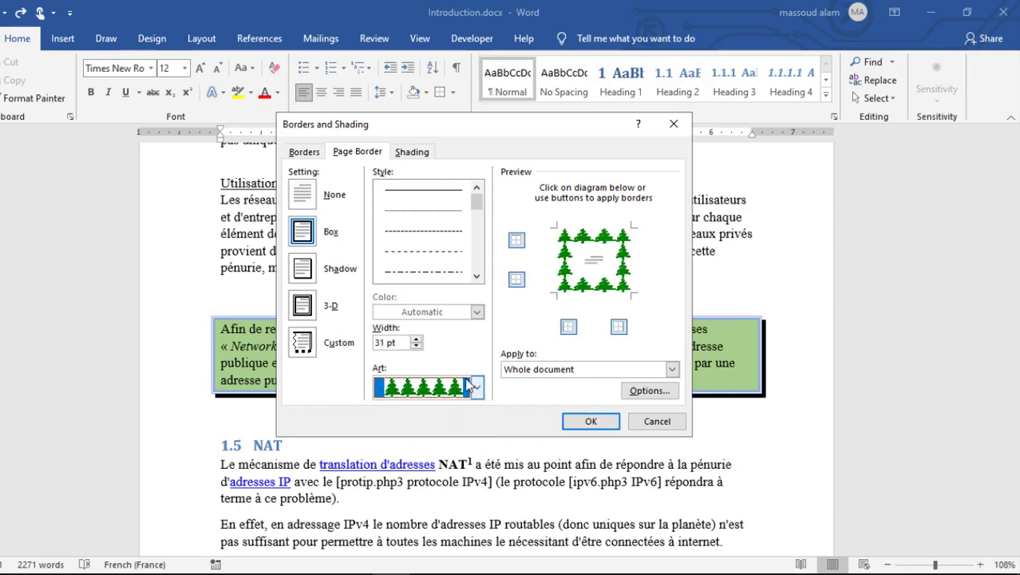
left_click(416, 346)
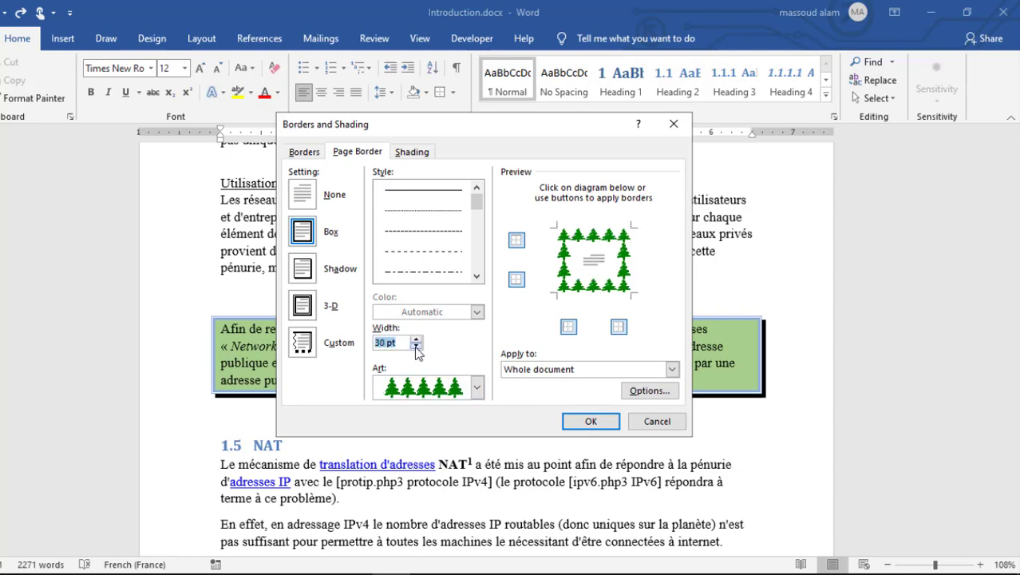
left_click(416, 346)
left_click(416, 345)
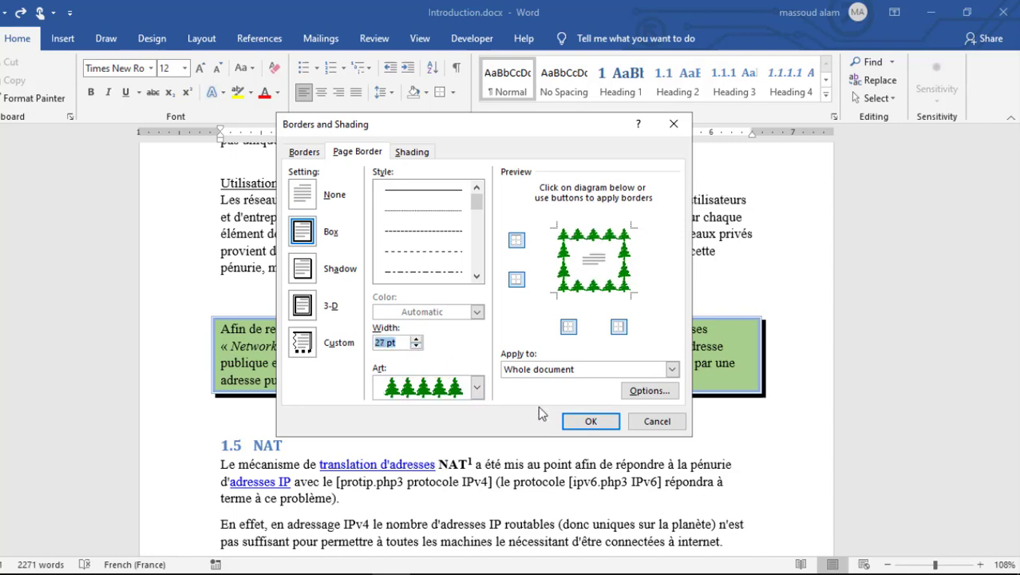
left_click(594, 419)
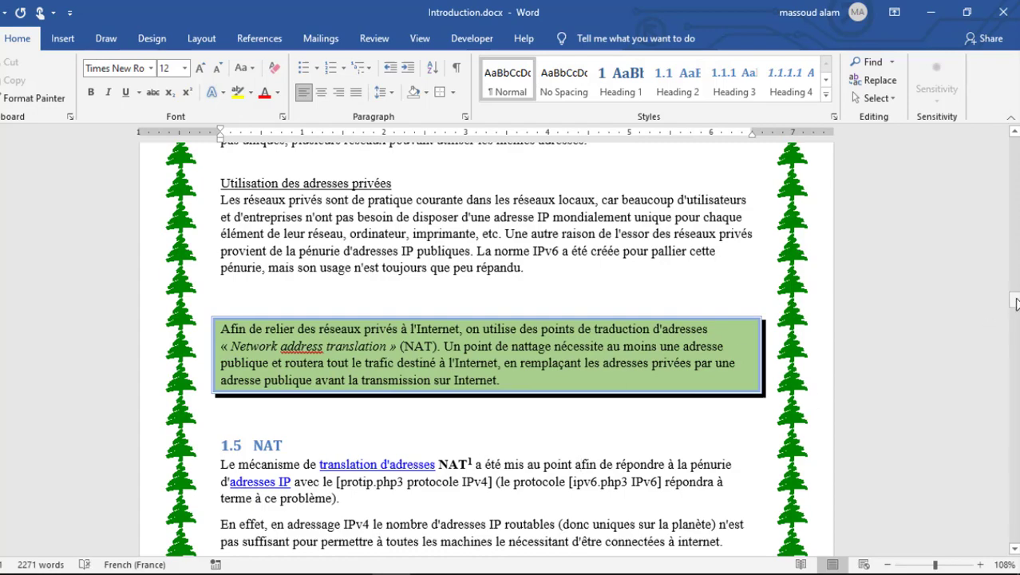
left_click_drag(1016, 302, 1015, 335)
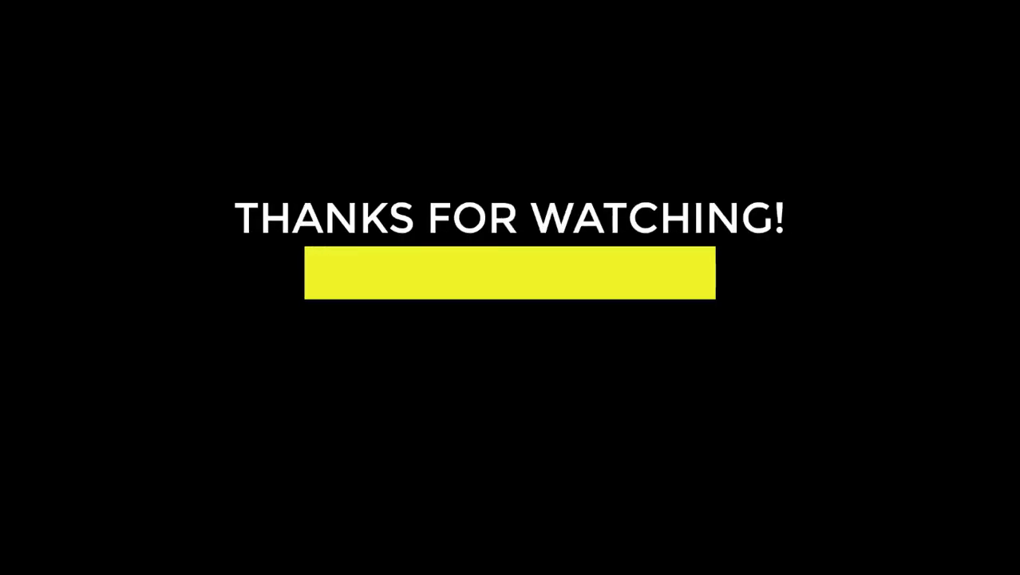